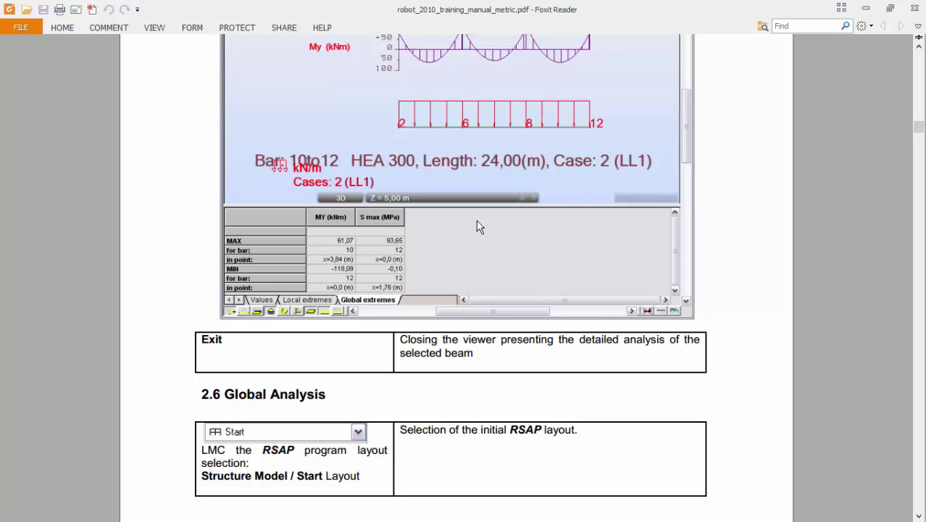
Step: Leave the Foxit manual's Global Analysis section and switch back to Robot's frame model
{"action": "key", "text": "alt+Tab"}
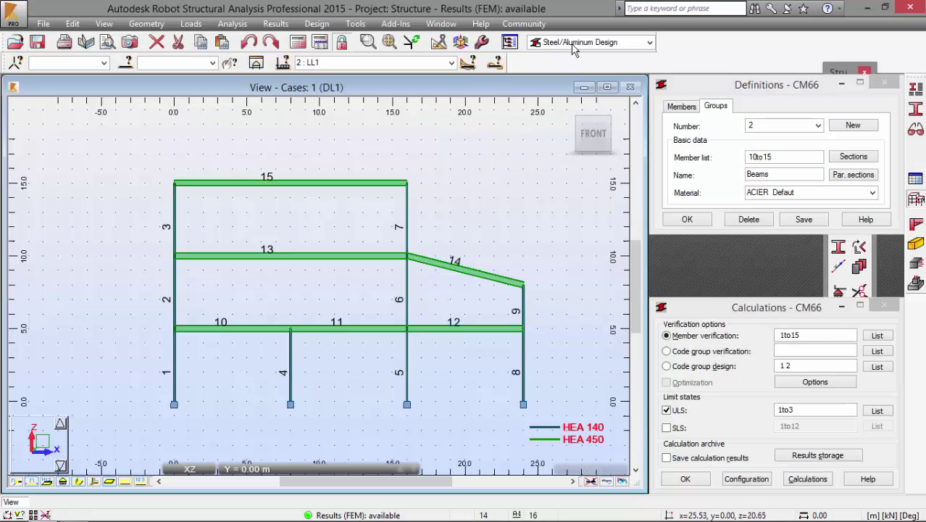
Step: Switch to the Start layout and open Results > Global Analysis - Bars, showing Sigma for bars 1–15
{"action": "left_click", "coordinate": [572, 44]}
{"action": "left_click", "coordinate": [576, 57]}
{"action": "left_click", "coordinate": [565, 69]}
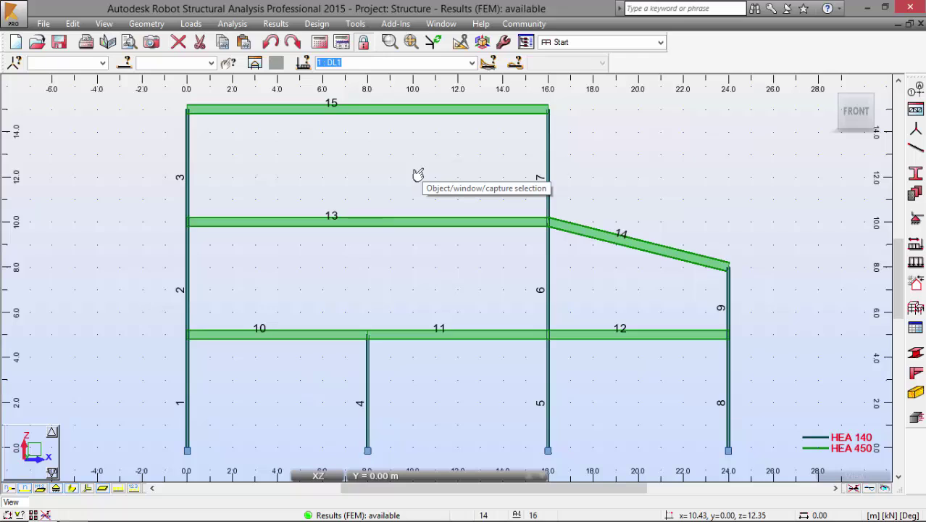
{"action": "left_click", "coordinate": [277, 25]}
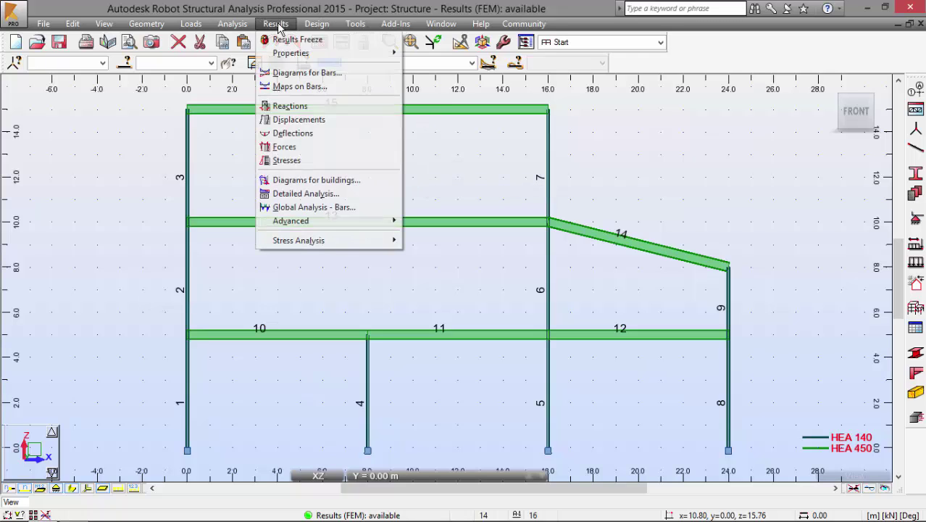
{"action": "left_click", "coordinate": [311, 206]}
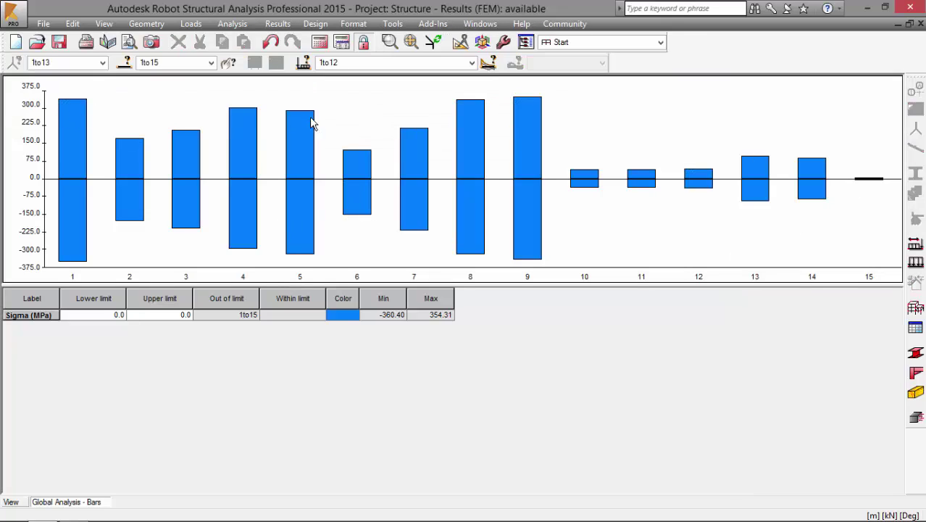
Step: In the chart's Table Columns, untick Normal stress and tick the design Ratio
{"action": "right_click", "coordinate": [270, 117]}
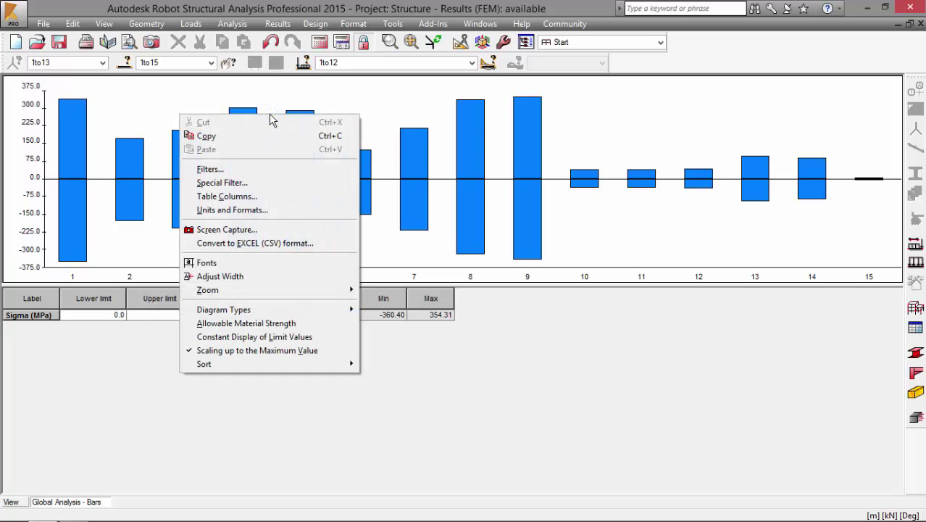
{"action": "left_click", "coordinate": [243, 195]}
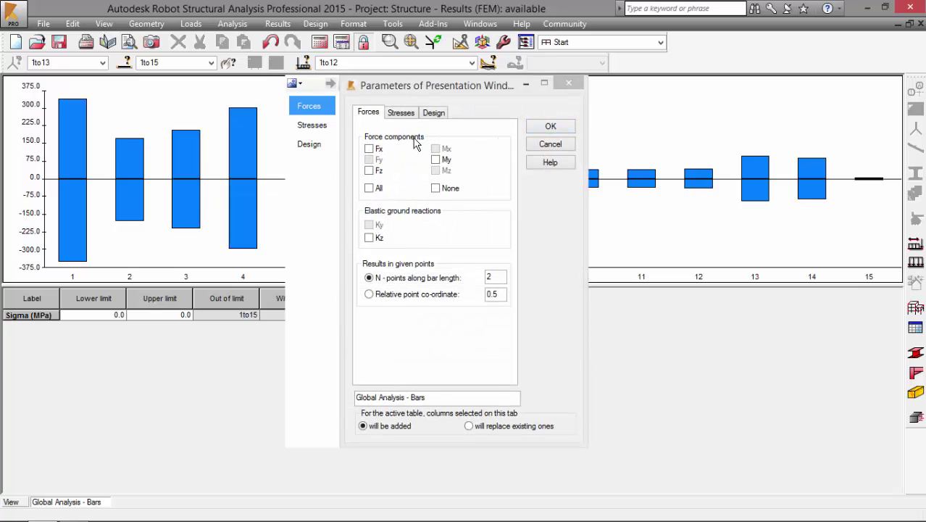
{"action": "left_click", "coordinate": [405, 113]}
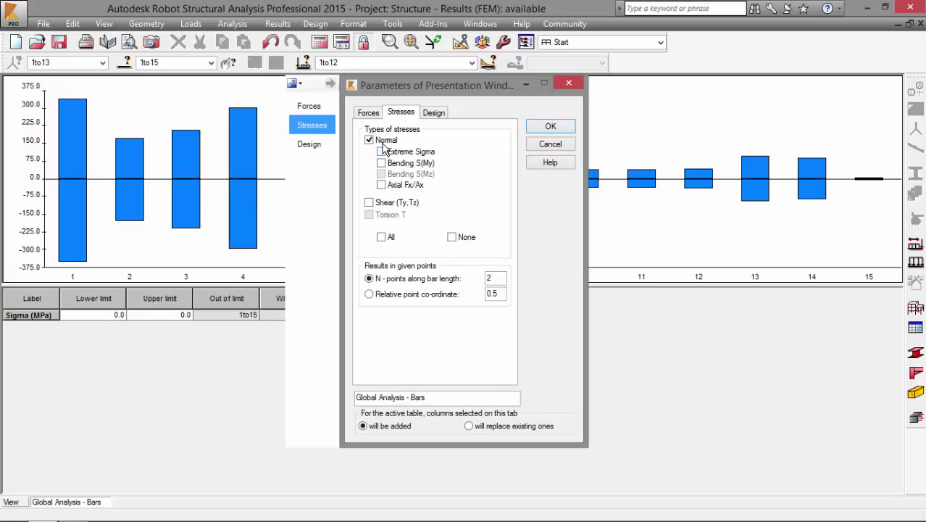
{"action": "left_click", "coordinate": [384, 142]}
{"action": "left_click", "coordinate": [434, 114]}
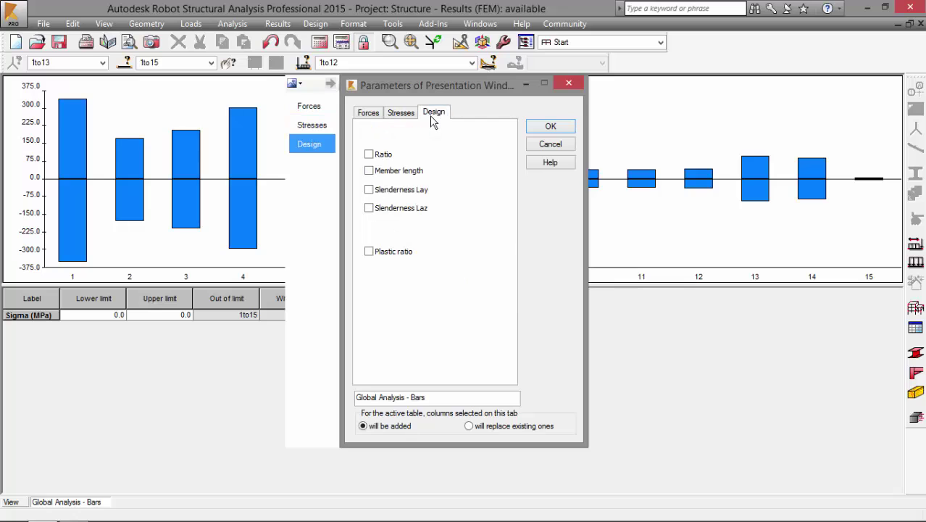
{"action": "left_click", "coordinate": [375, 155]}
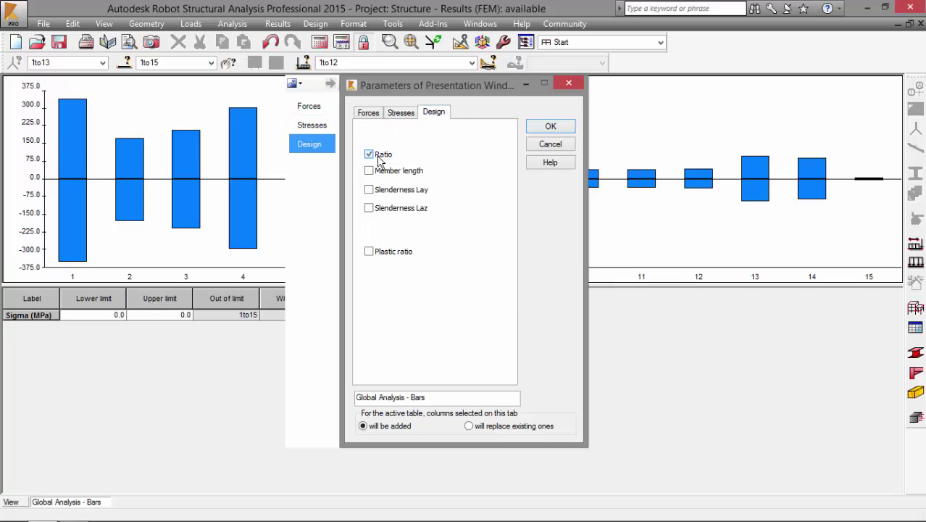
Step: Apply the Ratio column and enlarge the chart, which peaks at 0.89 on bar 13
{"action": "left_click", "coordinate": [535, 127]}
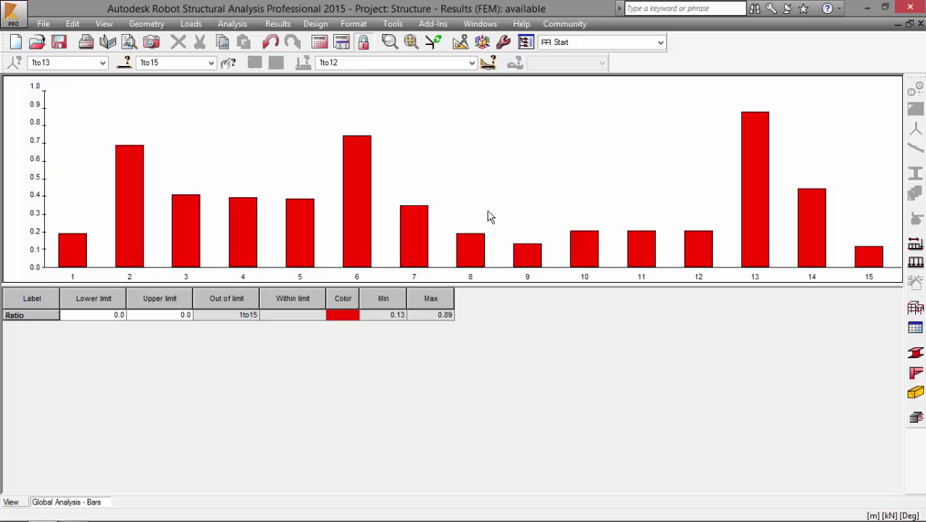
{"action": "left_click_drag", "start_coordinate": [489, 285], "coordinate": [491, 335]}
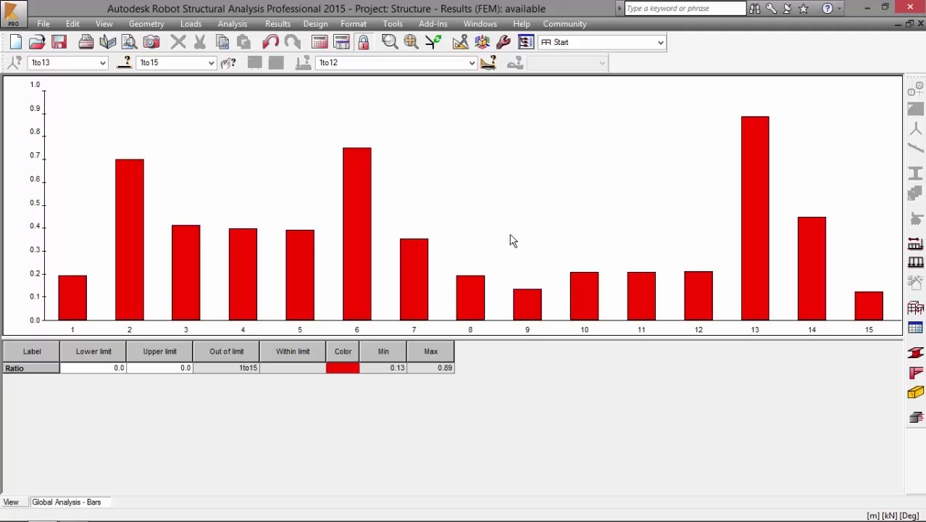
Step: In the Foxit manual, scroll to the Global Analysis - Bars figure and circle its 0–1 limits
{"action": "key", "text": "alt+Tab"}
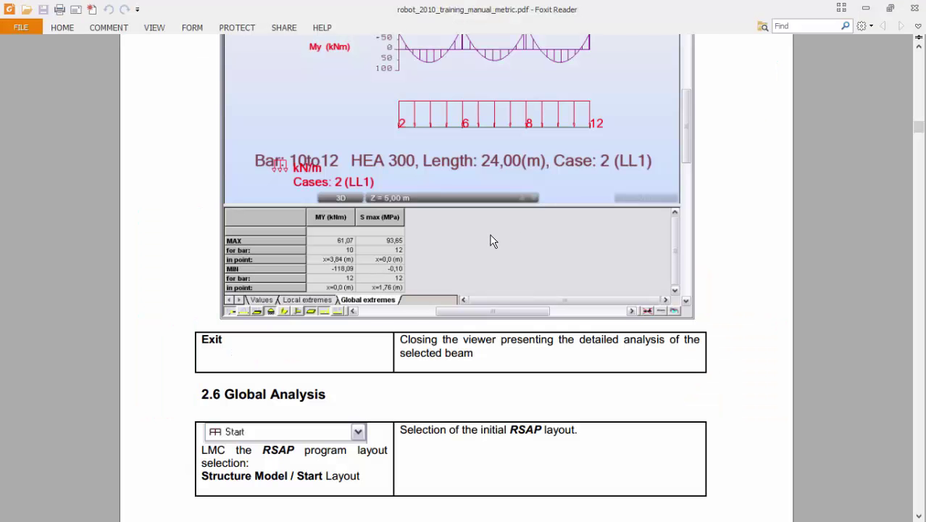
{"action": "scroll", "coordinate": [490, 239], "scroll_direction": "down", "scroll_amount": 15}
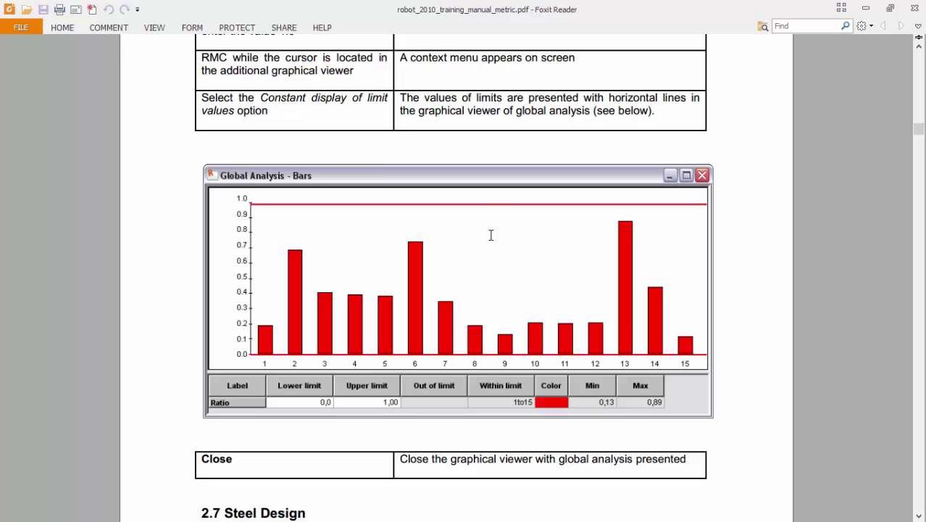
{"action": "mouse_move", "coordinate": [292, 137]}
{"action": "left_mouse_down"}
{"action": "mouse_move", "coordinate": [219, 153]}
{"action": "mouse_move", "coordinate": [171, 225]}
{"action": "mouse_move", "coordinate": [179, 317]}
{"action": "mouse_move", "coordinate": [171, 387]}
{"action": "mouse_move", "coordinate": [203, 436]}
{"action": "mouse_move", "coordinate": [453, 456]}
{"action": "mouse_move", "coordinate": [737, 433]}
{"action": "mouse_move", "coordinate": [768, 340]}
{"action": "mouse_move", "coordinate": [719, 156]}
{"action": "mouse_move", "coordinate": [245, 150]}
{"action": "left_mouse_up"}
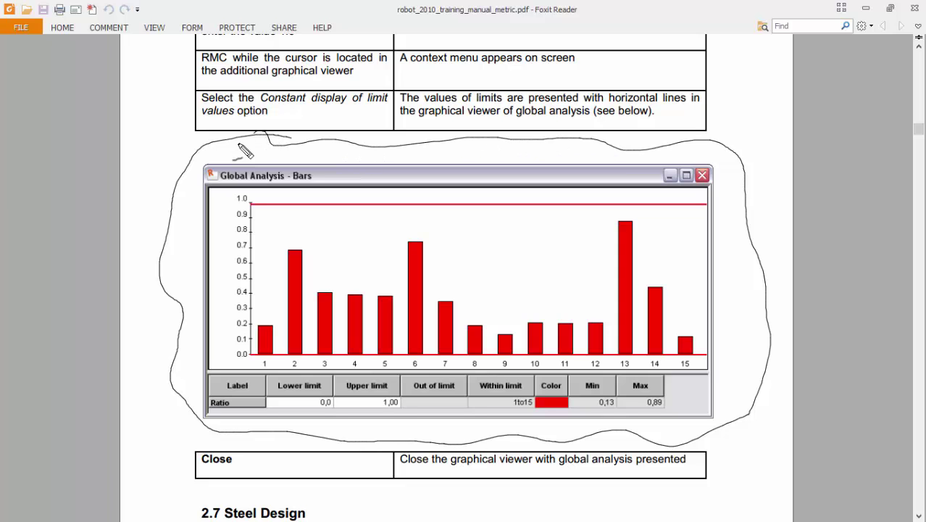
Step: Back in Robot, set the Ratio upper limit to 1.00 and show its limit line on the chart
{"action": "key", "text": "e"}
{"action": "key", "text": "alt+Tab"}
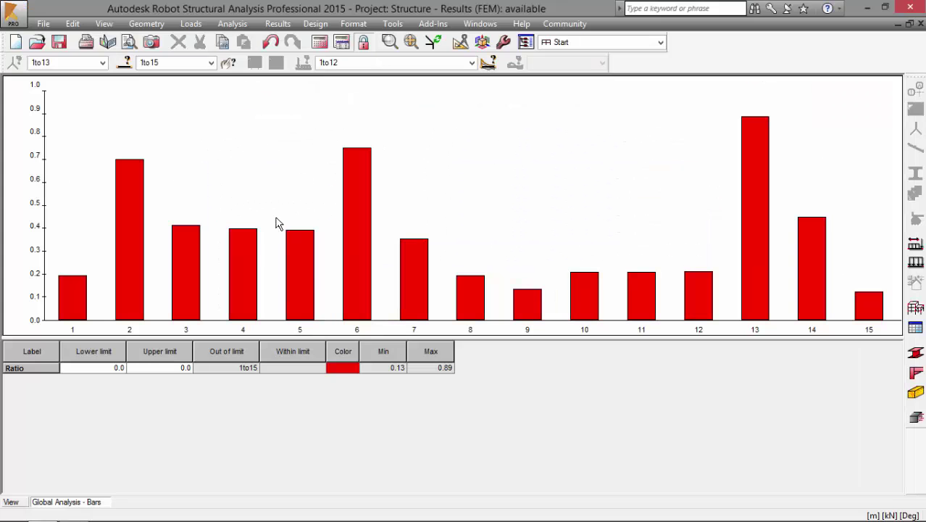
{"action": "left_click", "coordinate": [153, 369]}
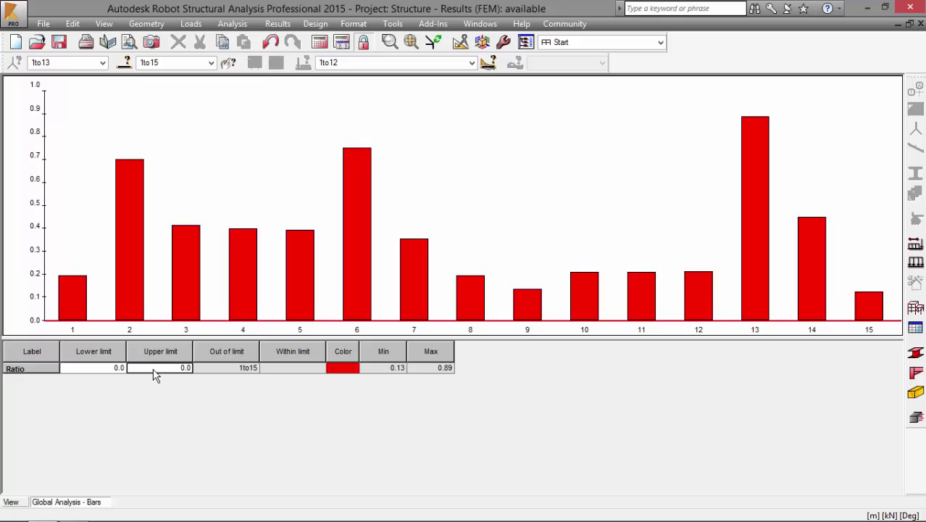
{"action": "type", "text": "1"}
{"action": "key", "text": "Tab"}
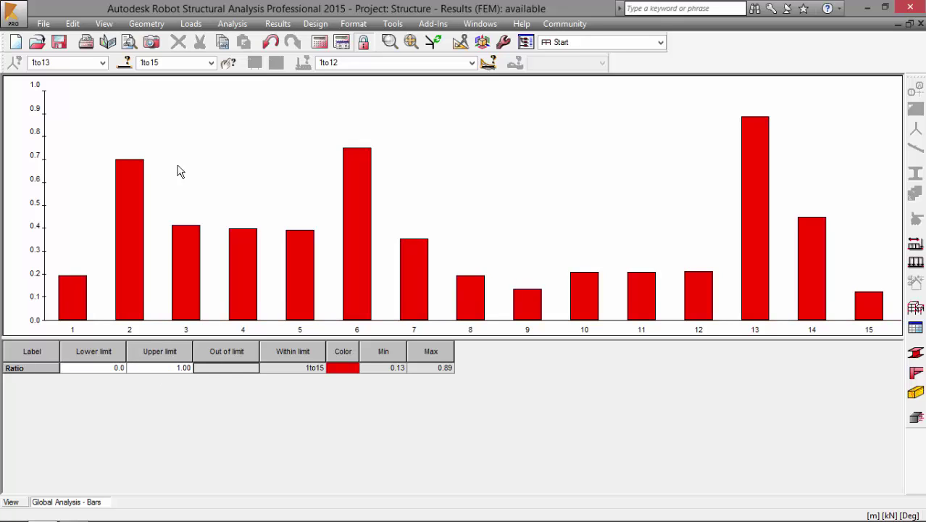
{"action": "left_click", "coordinate": [183, 371]}
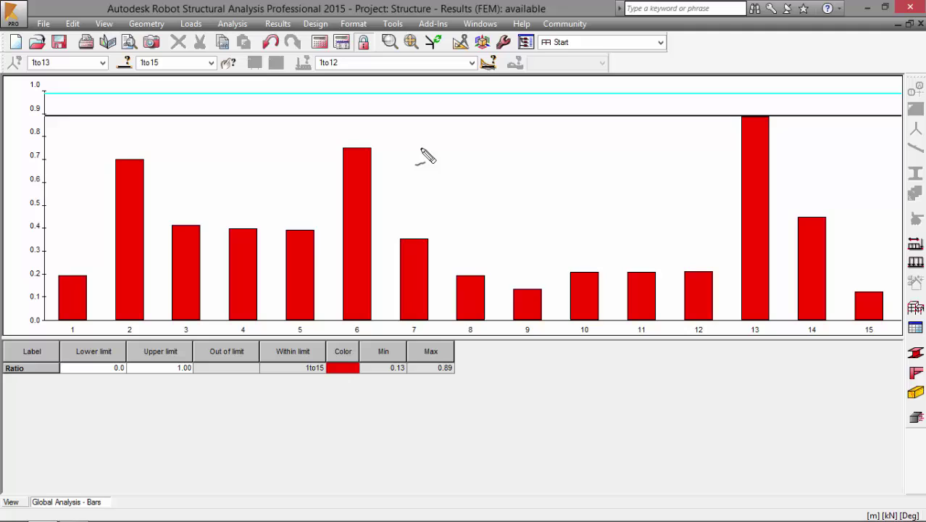
{"action": "mouse_move", "coordinate": [438, 333]}
{"action": "left_mouse_down"}
{"action": "mouse_move", "coordinate": [405, 344]}
{"action": "mouse_move", "coordinate": [426, 383]}
{"action": "mouse_move", "coordinate": [443, 390]}
{"action": "mouse_move", "coordinate": [463, 365]}
{"action": "mouse_move", "coordinate": [456, 329]}
{"action": "left_mouse_up"}
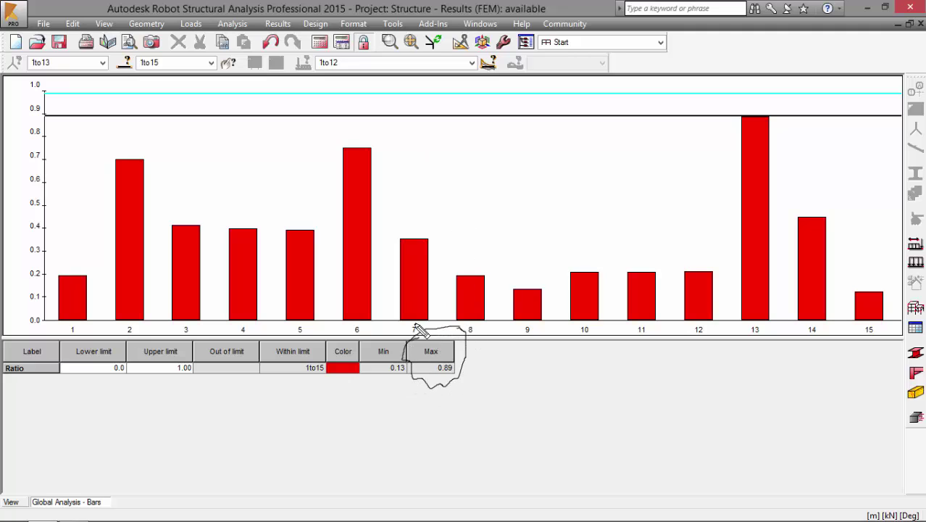
{"action": "mouse_move", "coordinate": [377, 333]}
{"action": "left_mouse_down"}
{"action": "mouse_move", "coordinate": [364, 346]}
{"action": "mouse_move", "coordinate": [366, 388]}
{"action": "mouse_move", "coordinate": [405, 391]}
{"action": "mouse_move", "coordinate": [402, 346]}
{"action": "left_mouse_up"}
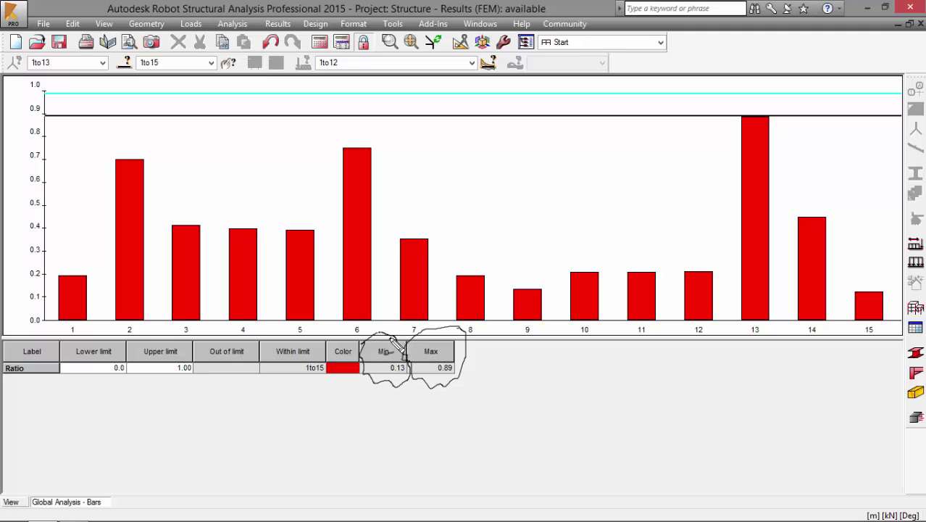
{"action": "left_click_drag", "start_coordinate": [238, 413], "coordinate": [229, 378]}
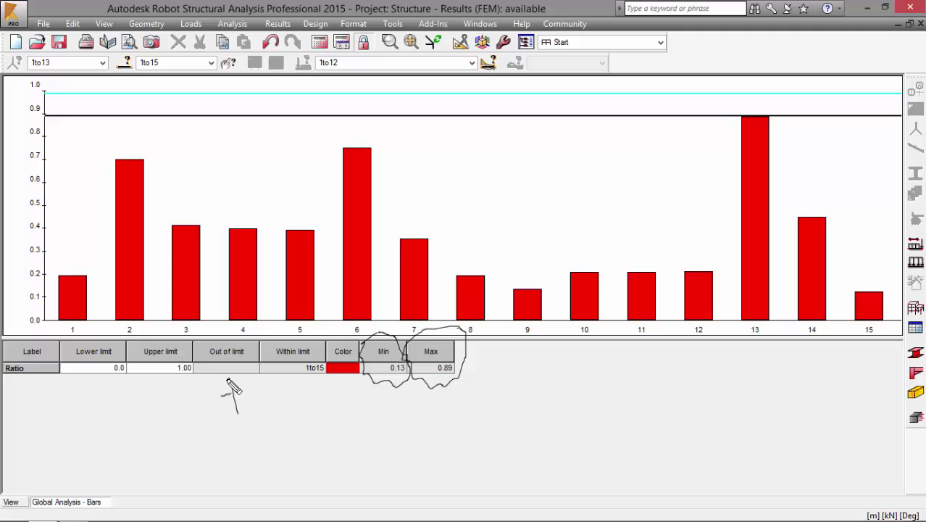
{"action": "left_click_drag", "start_coordinate": [238, 437], "coordinate": [267, 445]}
{"action": "left_click_drag", "start_coordinate": [261, 437], "coordinate": [295, 443]}
{"action": "left_click_drag", "start_coordinate": [298, 396], "coordinate": [305, 466]}
{"action": "mouse_move", "coordinate": [339, 403]}
{"action": "left_mouse_down"}
{"action": "mouse_move", "coordinate": [342, 427]}
{"action": "mouse_move", "coordinate": [363, 437]}
{"action": "mouse_move", "coordinate": [399, 429]}
{"action": "mouse_move", "coordinate": [418, 436]}
{"action": "mouse_move", "coordinate": [410, 429]}
{"action": "left_mouse_up"}
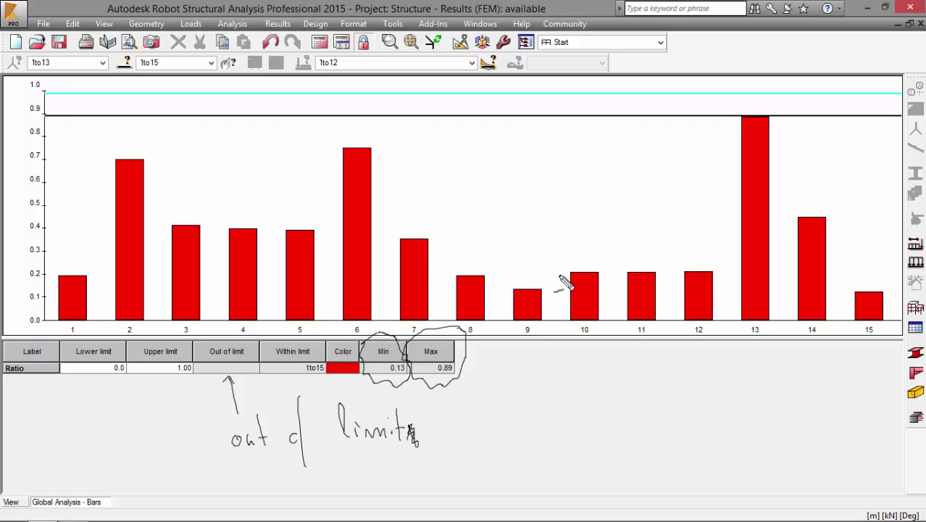
{"action": "mouse_move", "coordinate": [533, 284]}
{"action": "left_mouse_down"}
{"action": "mouse_move", "coordinate": [504, 316]}
{"action": "mouse_move", "coordinate": [515, 345]}
{"action": "mouse_move", "coordinate": [536, 354]}
{"action": "mouse_move", "coordinate": [550, 324]}
{"action": "mouse_move", "coordinate": [542, 275]}
{"action": "left_mouse_up"}
{"action": "mouse_move", "coordinate": [868, 282]}
{"action": "left_mouse_down"}
{"action": "mouse_move", "coordinate": [840, 294]}
{"action": "mouse_move", "coordinate": [840, 327]}
{"action": "left_mouse_up"}
{"action": "mouse_move", "coordinate": [852, 350]}
{"action": "left_mouse_down"}
{"action": "mouse_move", "coordinate": [902, 332]}
{"action": "mouse_move", "coordinate": [877, 269]}
{"action": "left_mouse_up"}
{"action": "key", "text": "Escape"}
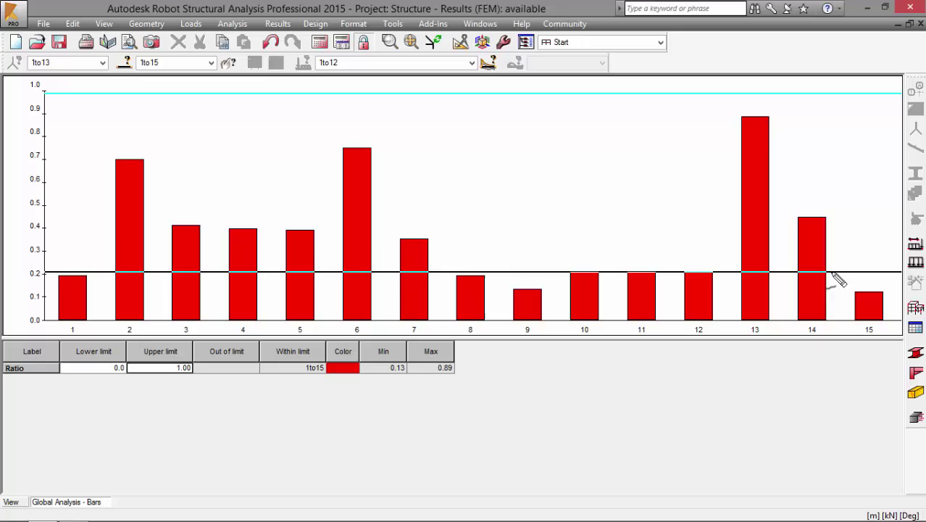
Step: Scroll the Foxit manual down to section 2.8 Printout Composition
{"action": "key", "text": "alt+Tab"}
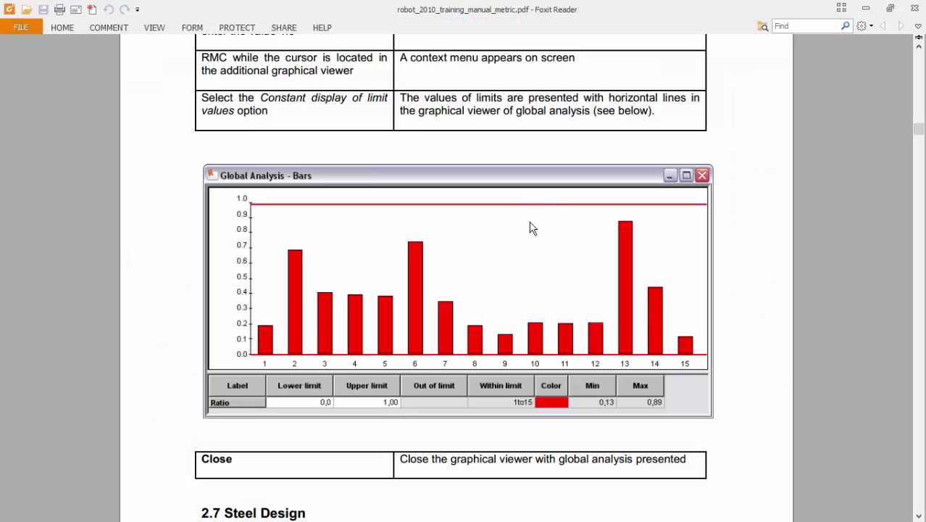
{"action": "scroll", "coordinate": [534, 228], "scroll_direction": "down", "scroll_amount": 10}
{"action": "scroll", "coordinate": [435, 229], "scroll_direction": "down", "scroll_amount": 15}
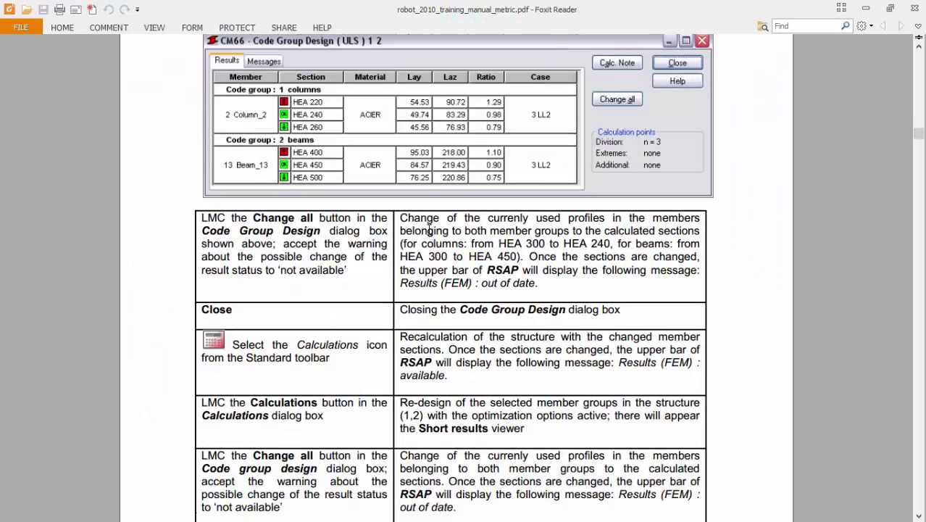
{"action": "scroll", "coordinate": [426, 234], "scroll_direction": "down", "scroll_amount": 10}
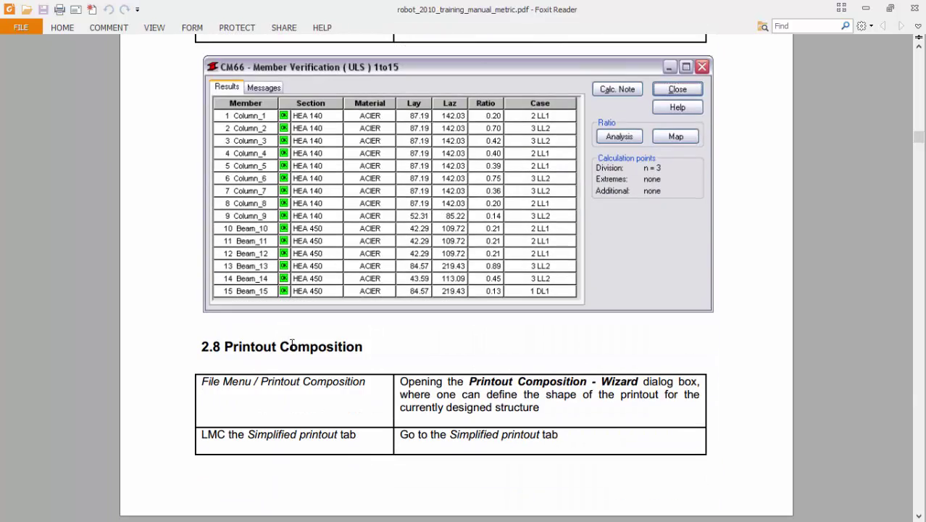
Step: Close Robot's Global Analysis ratio chart so the frame model shows again
{"action": "key", "text": "alt+Tab"}
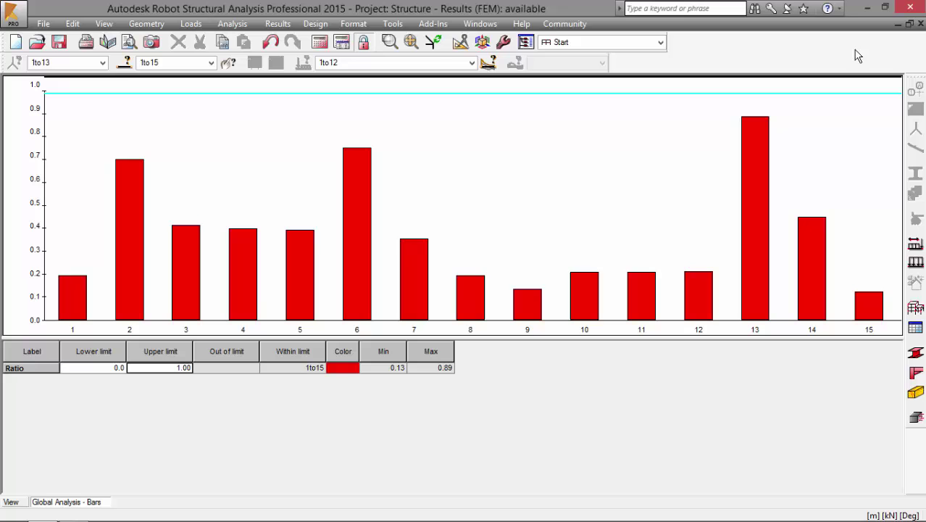
{"action": "left_click", "coordinate": [919, 26]}
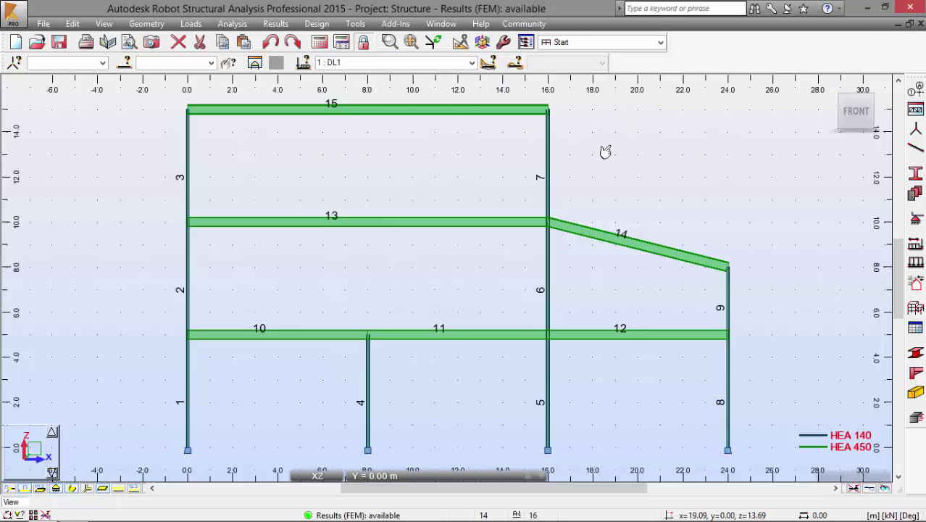
{"action": "key", "text": "alt+Tab"}
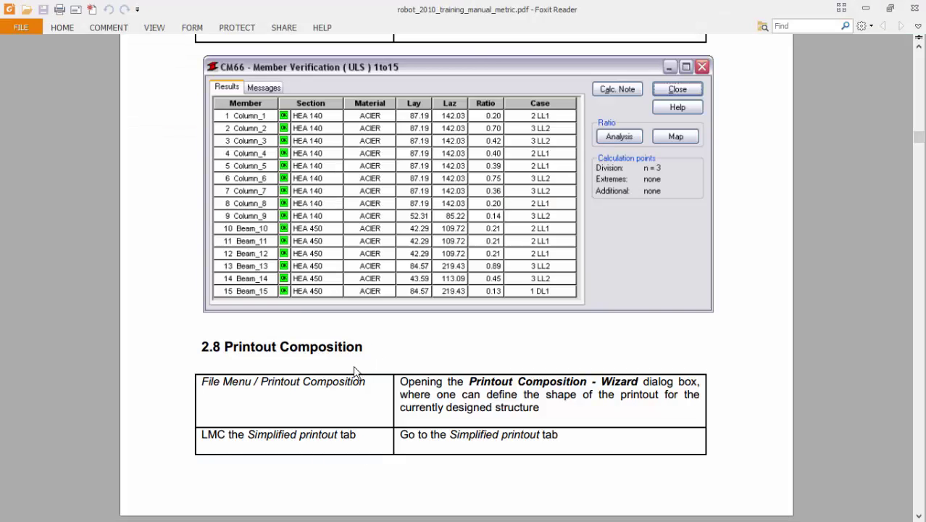
{"action": "key", "text": "alt+Tab"}
Step: Open File > Printout Composition, check the manual, and select the Simplified printout tab
{"action": "left_click", "coordinate": [44, 23]}
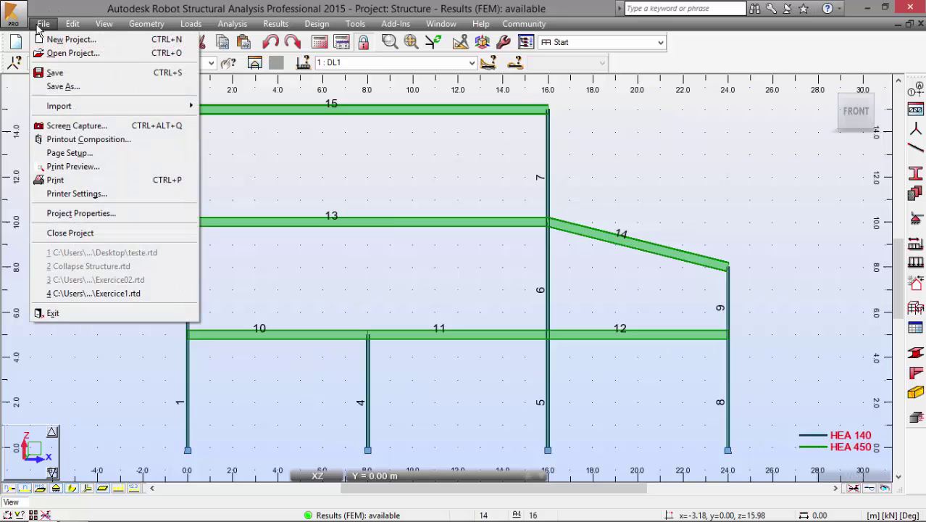
{"action": "left_click", "coordinate": [76, 142]}
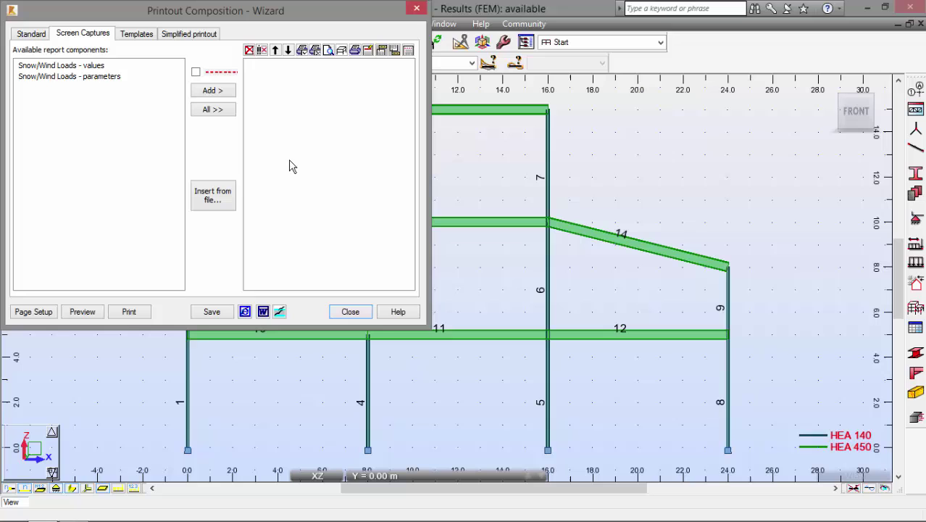
{"action": "key", "text": "alt+Tab"}
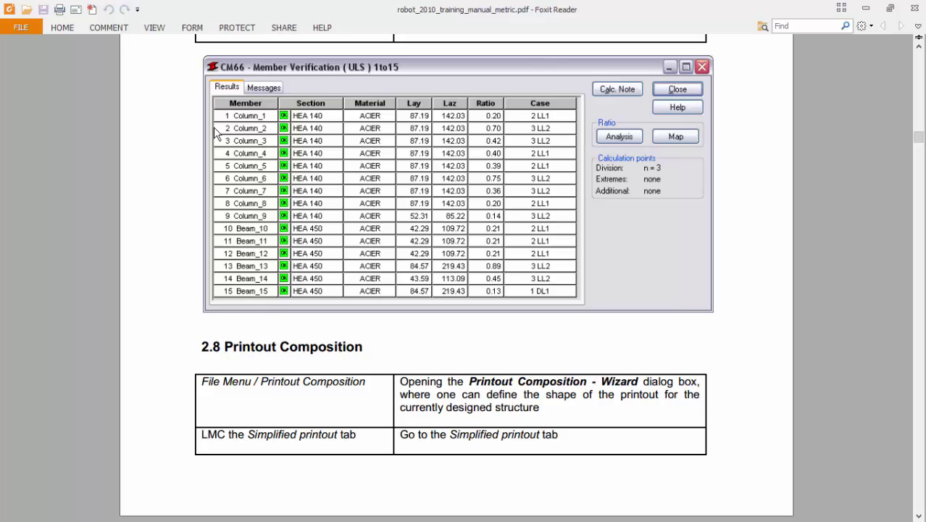
{"action": "key", "text": "alt+Tab"}
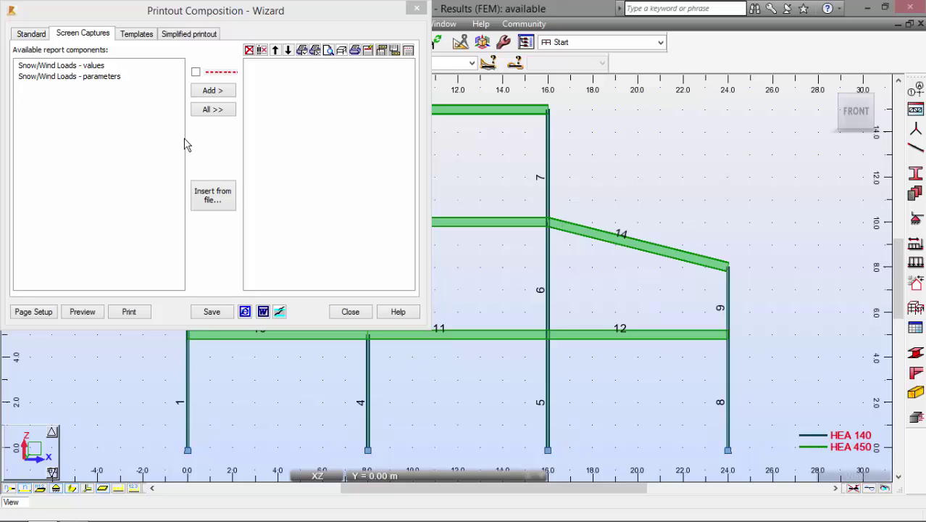
{"action": "left_click", "coordinate": [187, 34]}
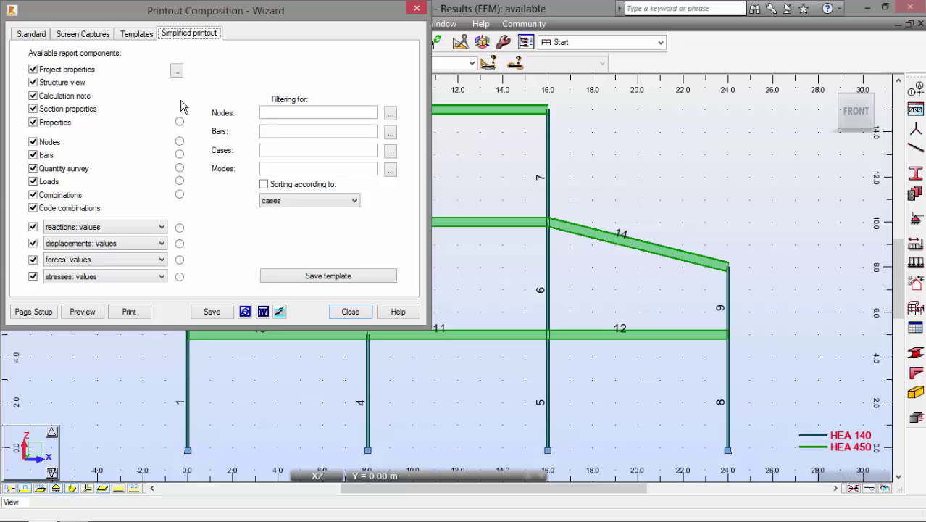
Step: Exclude Quantity survey and Combinations from the simplified printout
{"action": "left_click", "coordinate": [33, 195]}
{"action": "left_click", "coordinate": [35, 169]}
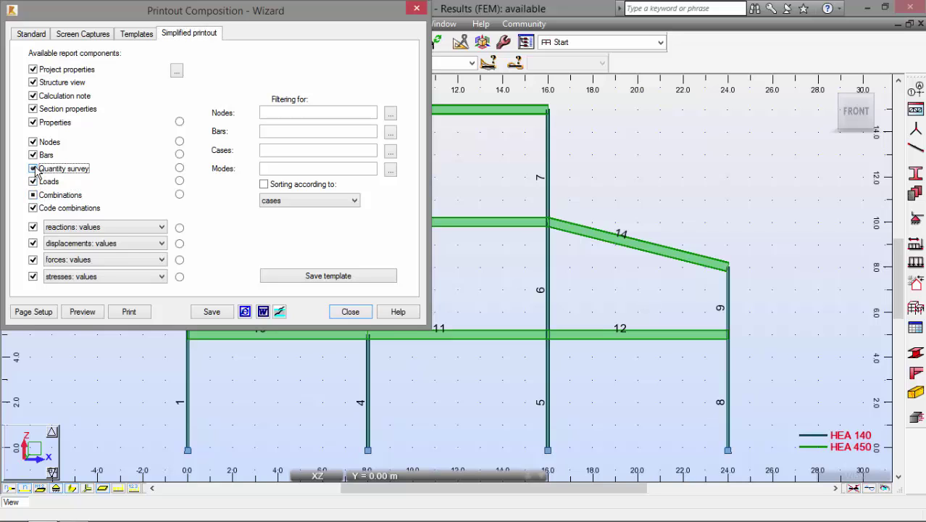
{"action": "left_click", "coordinate": [33, 196]}
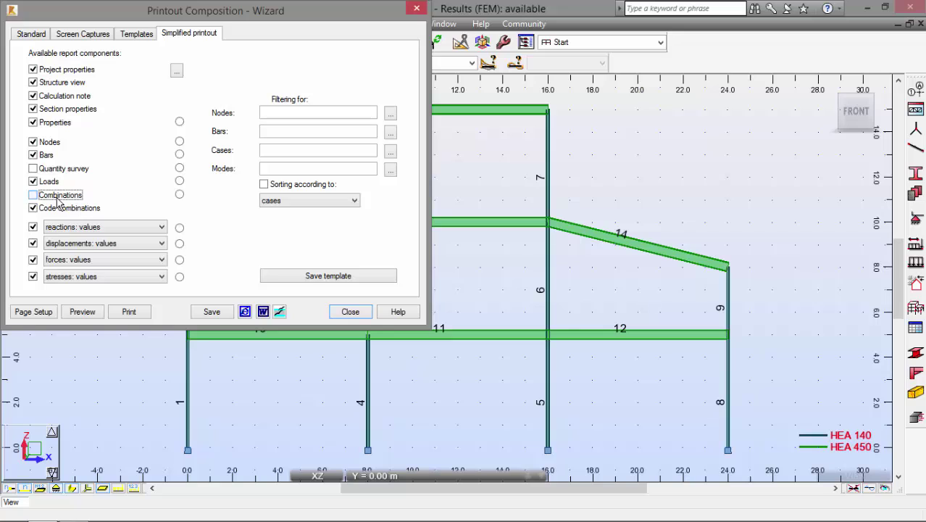
Step: Report reactions as global extremes, displacements and stresses as envelope, then click Save
{"action": "left_click", "coordinate": [94, 237]}
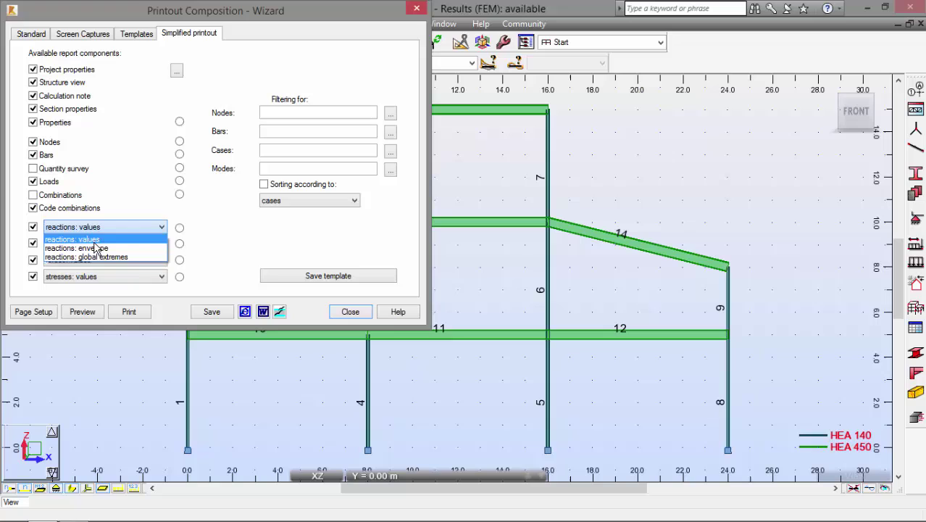
{"action": "left_click", "coordinate": [97, 258]}
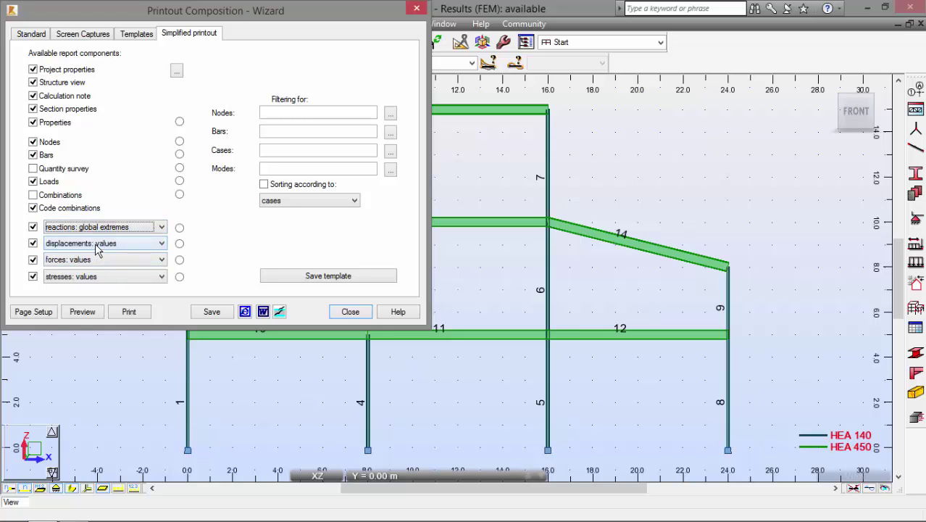
{"action": "left_click", "coordinate": [95, 242]}
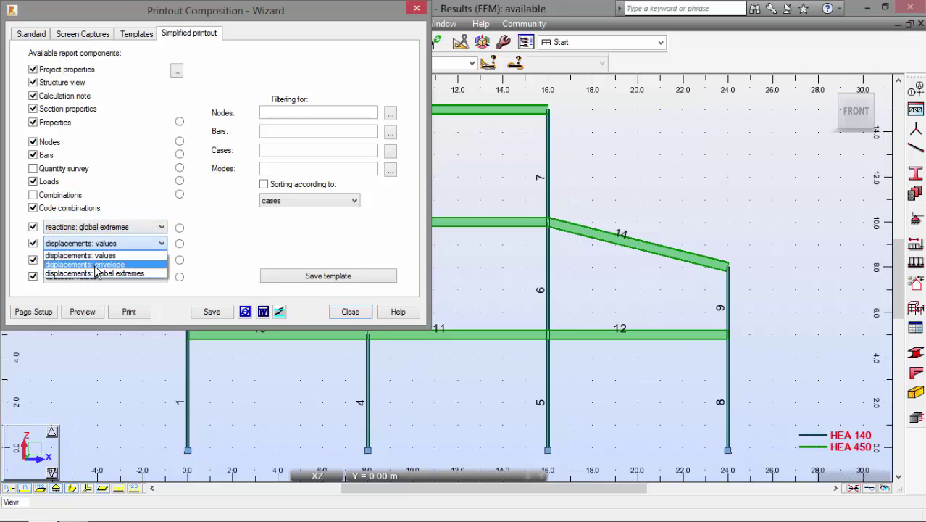
{"action": "left_click", "coordinate": [95, 263]}
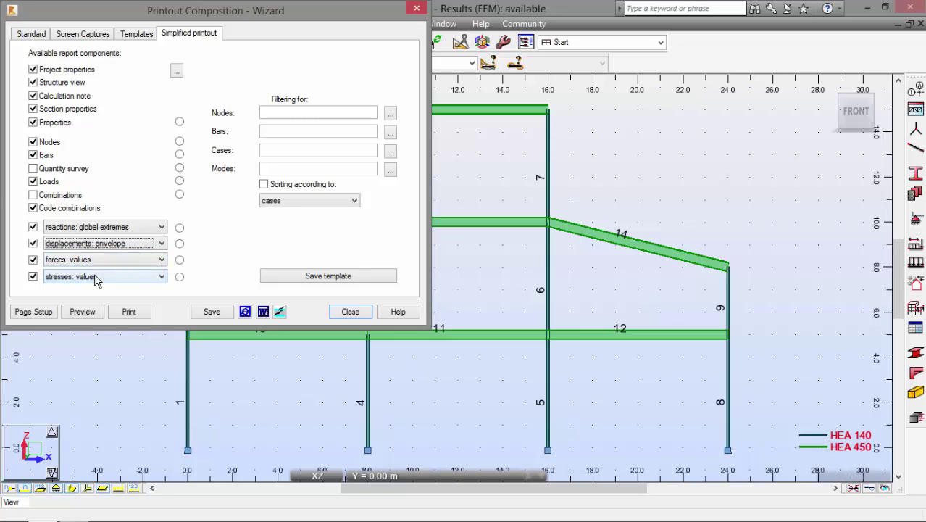
{"action": "left_click", "coordinate": [94, 278]}
{"action": "left_click", "coordinate": [100, 298]}
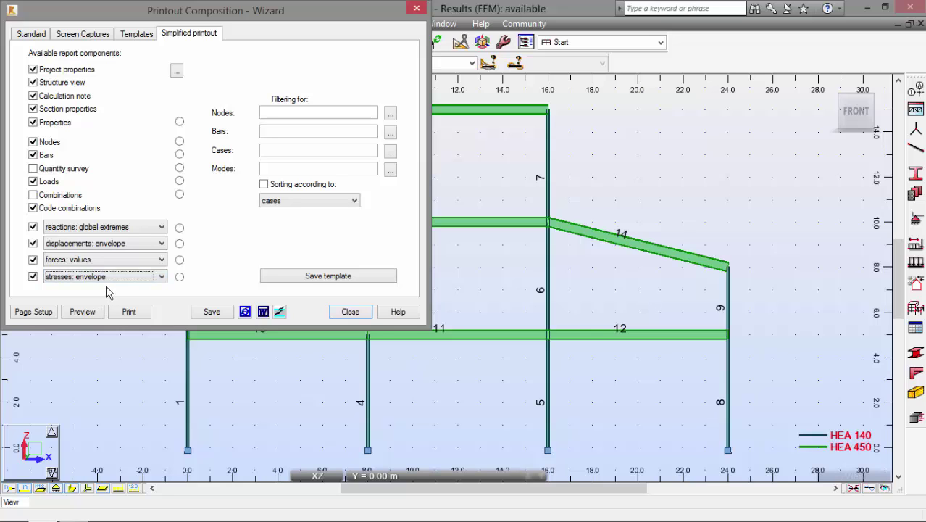
{"action": "left_click", "coordinate": [221, 313]}
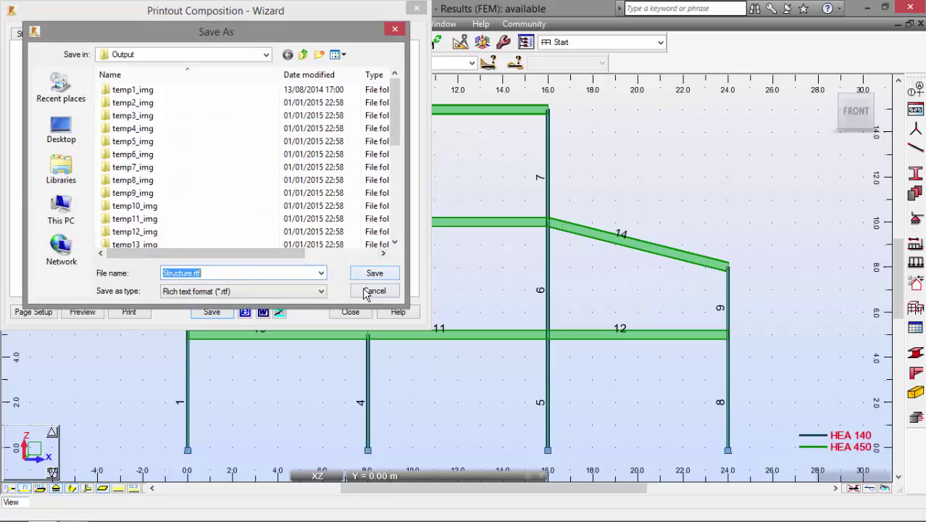
Step: Cancel the Save As dialog proposing Structure.rtf
{"action": "left_click", "coordinate": [374, 291]}
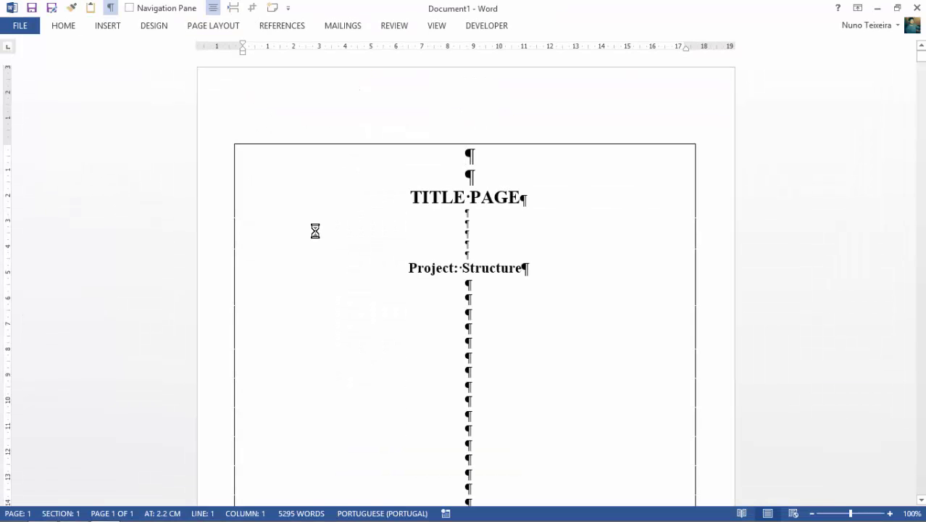
Step: Scroll the Word report from the title page past the Structure view and Calculation note to load cases on page 5
{"action": "scroll", "coordinate": [454, 285], "scroll_direction": "down", "scroll_amount": 10}
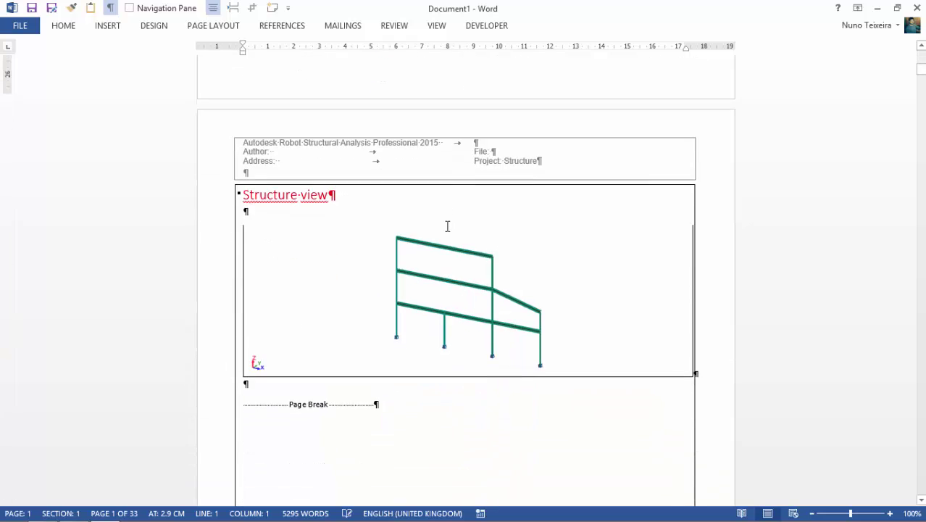
{"action": "scroll", "coordinate": [447, 227], "scroll_direction": "down", "scroll_amount": 8}
{"action": "scroll", "coordinate": [447, 226], "scroll_direction": "up", "scroll_amount": 6}
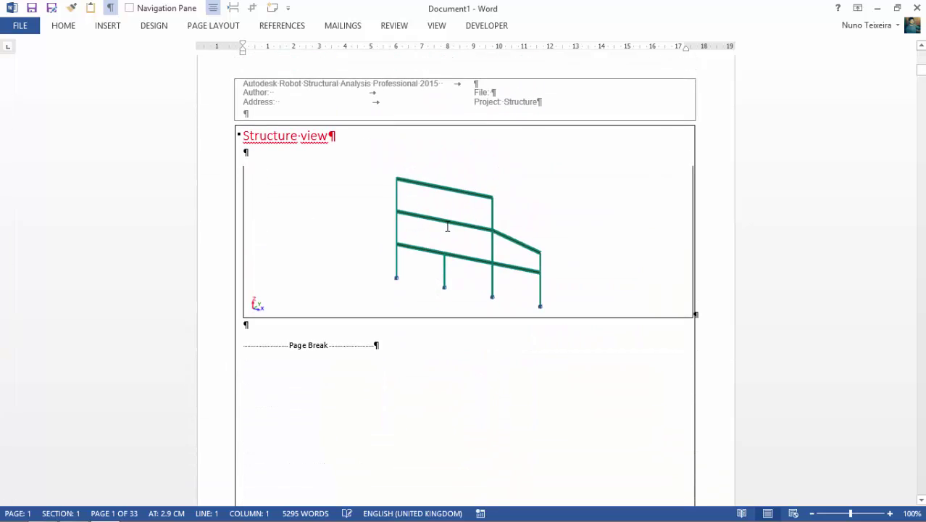
{"action": "scroll", "coordinate": [447, 227], "scroll_direction": "down", "scroll_amount": 15}
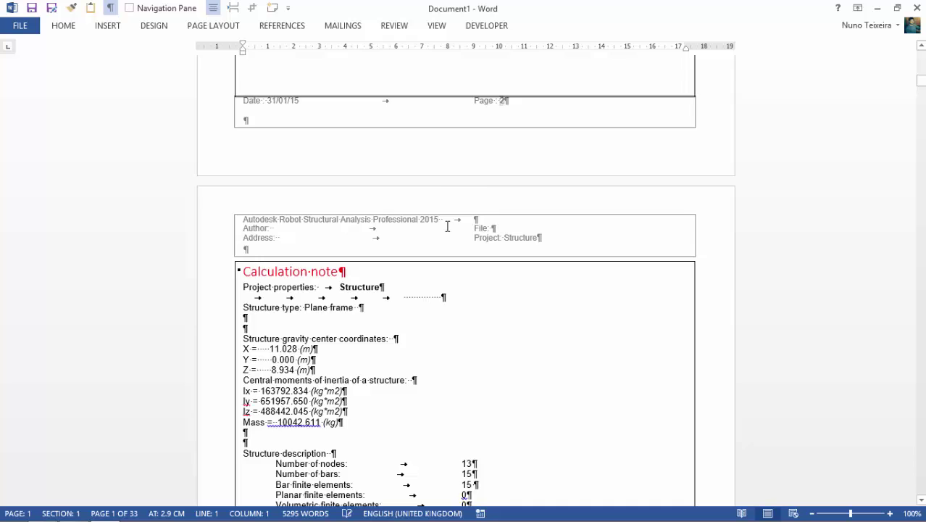
{"action": "scroll", "coordinate": [445, 225], "scroll_direction": "down", "scroll_amount": 20}
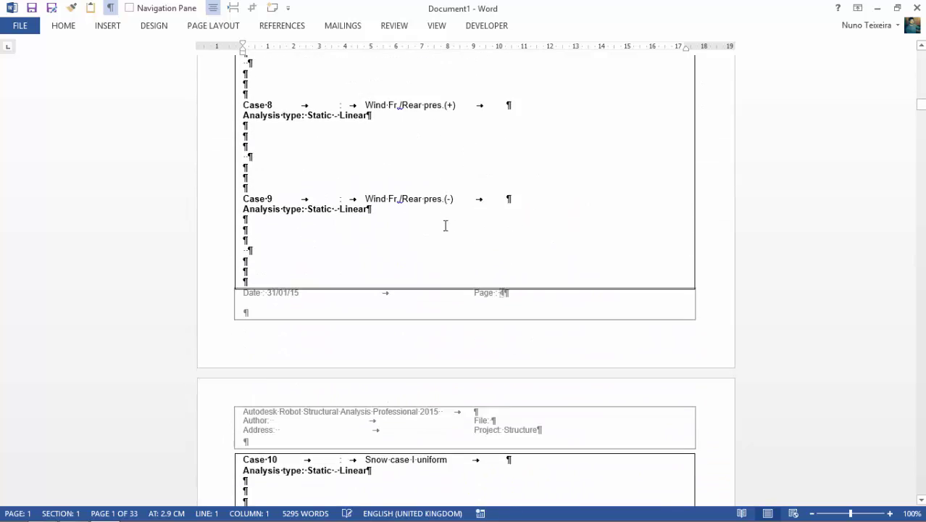